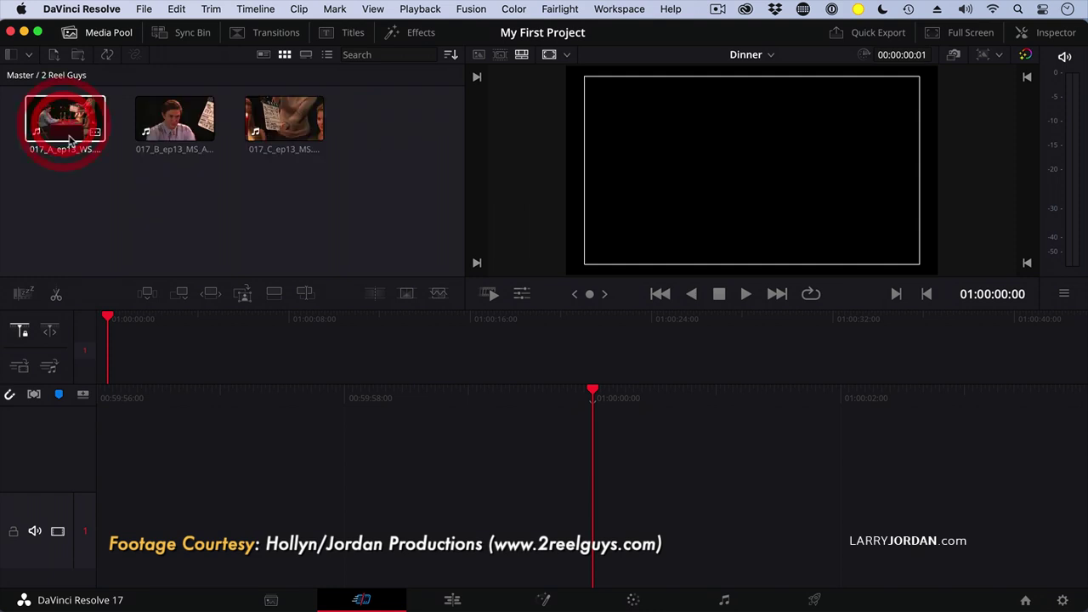
- Load and skim 017_A_ep13_WS.mov, then marquee-select all three camera clips in the Media Pool
left_click(43, 107)
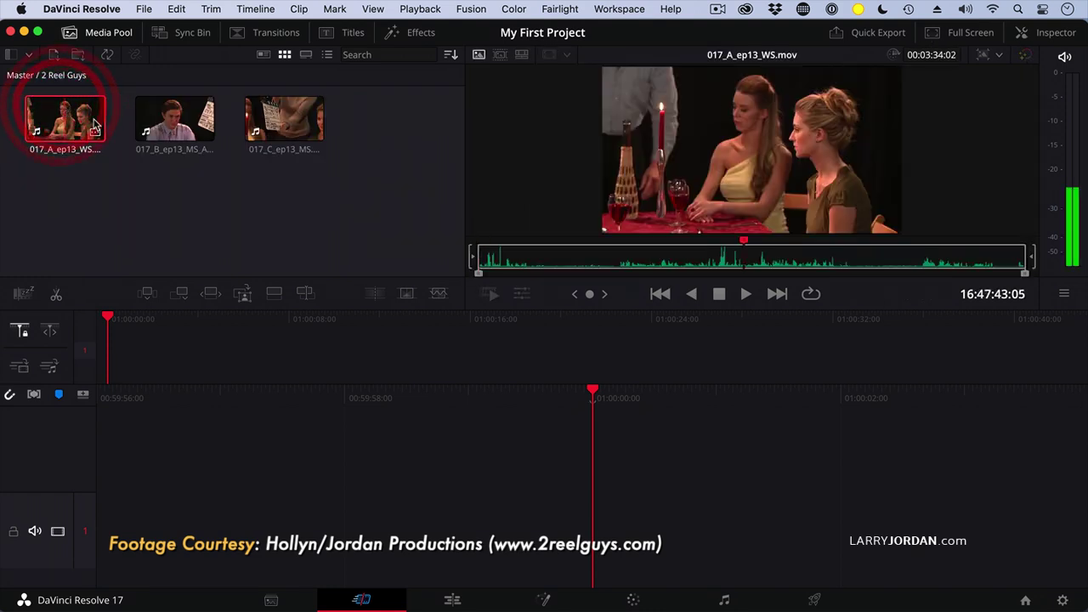
mouse_move(518, 262)
left_mouse_down()
mouse_move(595, 260)
mouse_move(532, 270)
left_mouse_up()
left_click_drag(327, 179, 27, 95)
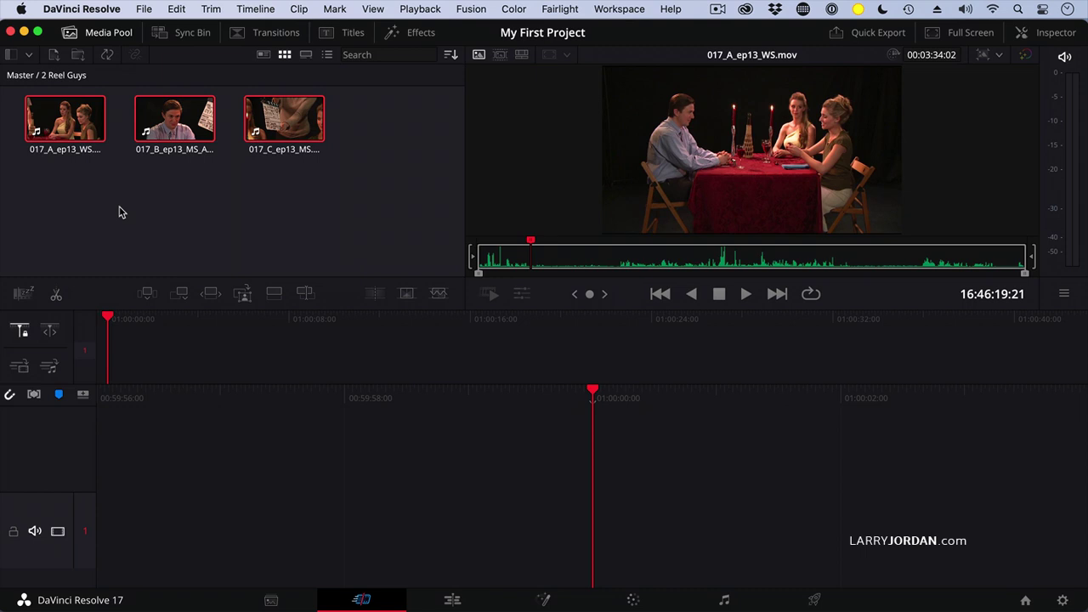
- Sync the three camera clips by audio waveform, preview the synced angles, and save the sync
left_click_drag(374, 177, 26, 98)
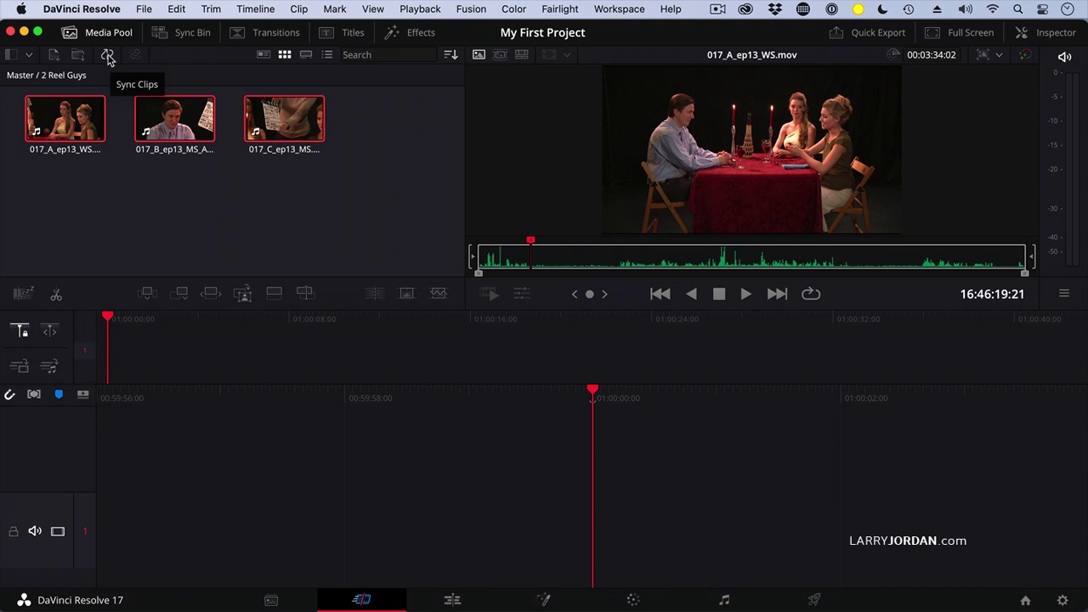
left_click(108, 56)
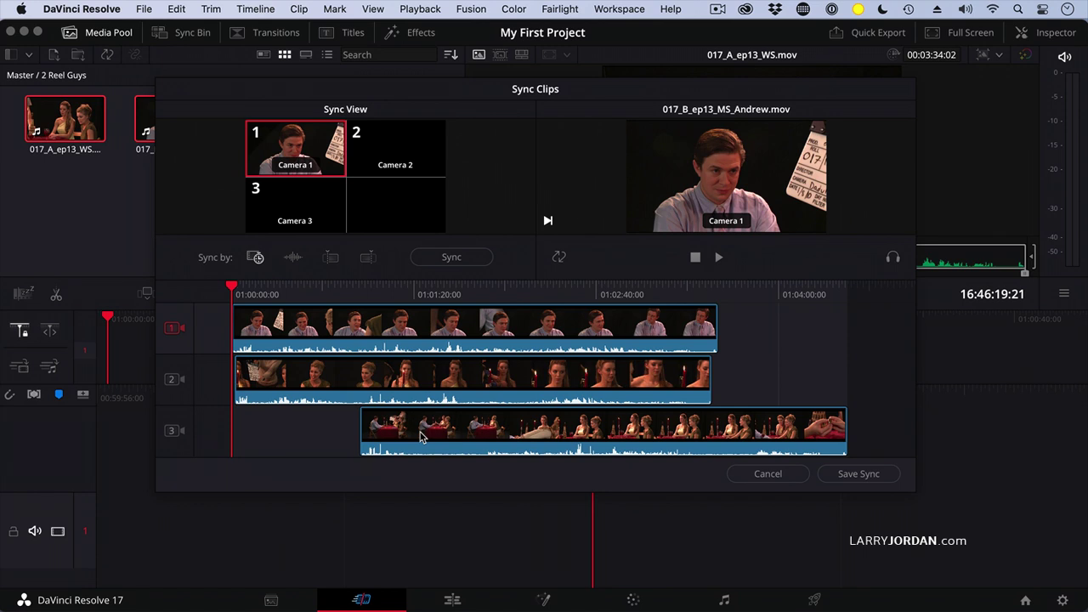
left_click(292, 258)
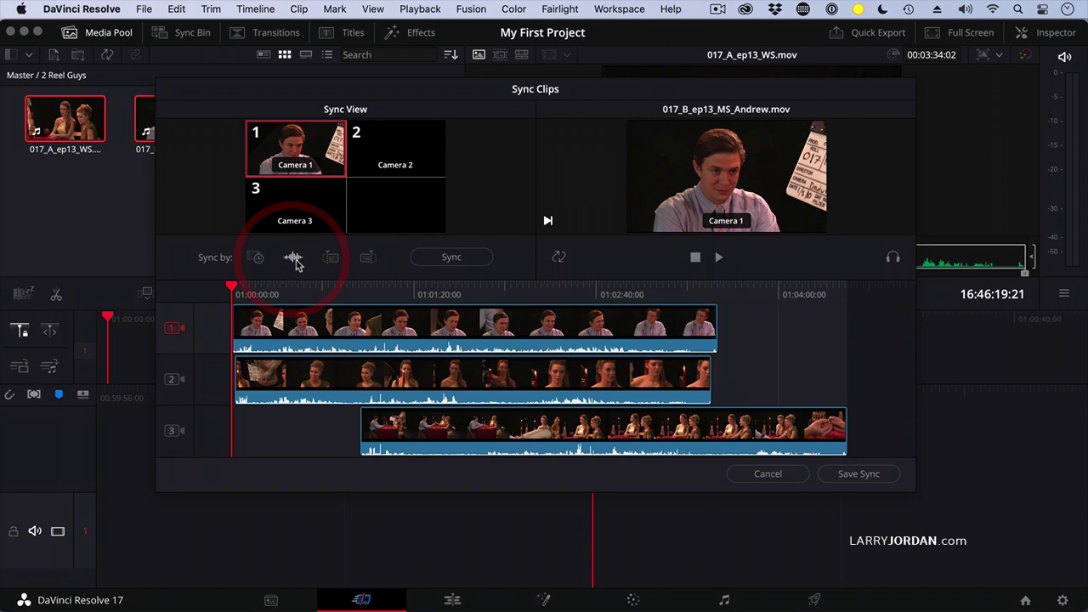
left_click(452, 259)
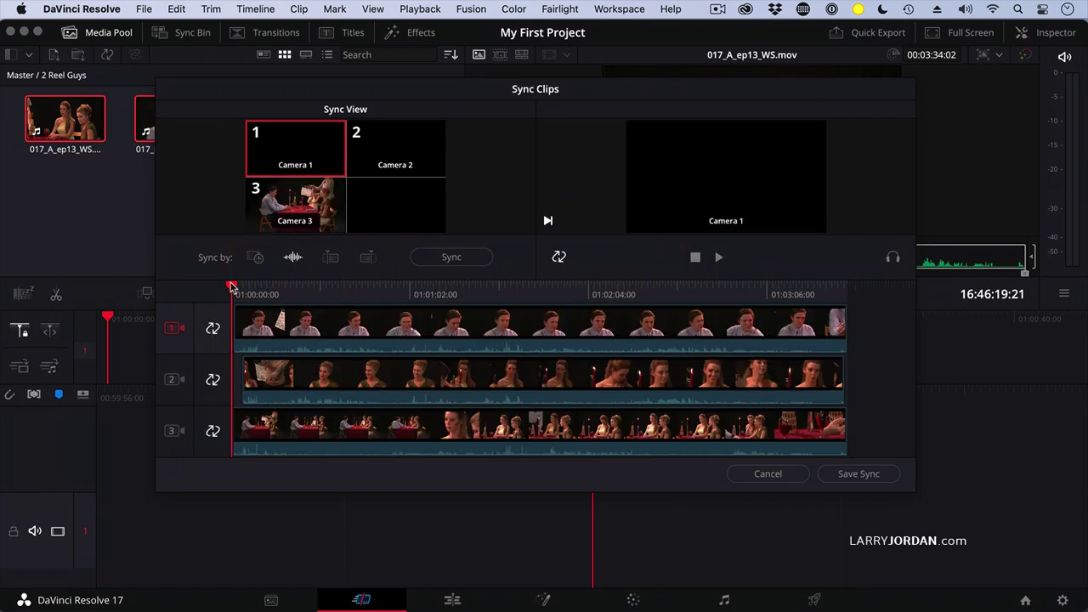
left_click_drag(231, 286, 252, 293)
left_click(859, 474)
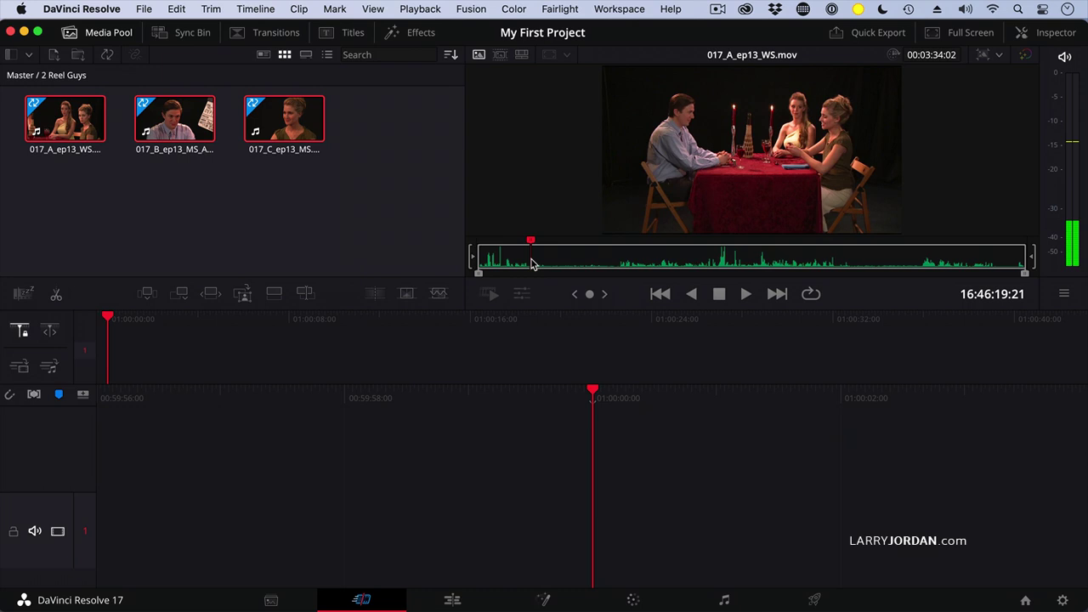
- Mark a 35-second in/out range of the wide shot and append it to the Dinner timeline
key("i")
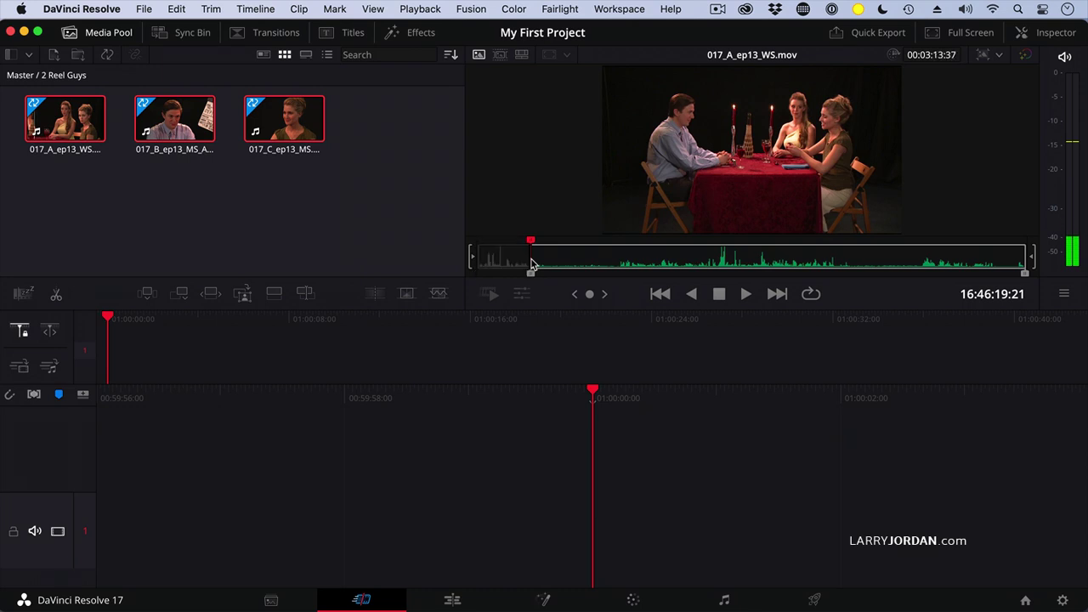
left_click(621, 267)
key("o")
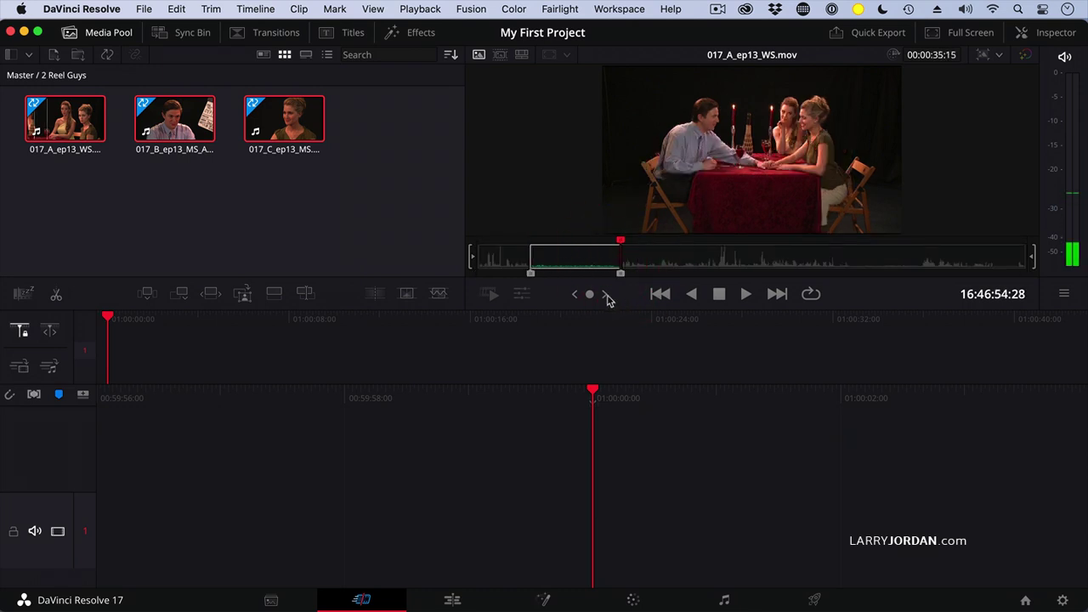
left_click(247, 289)
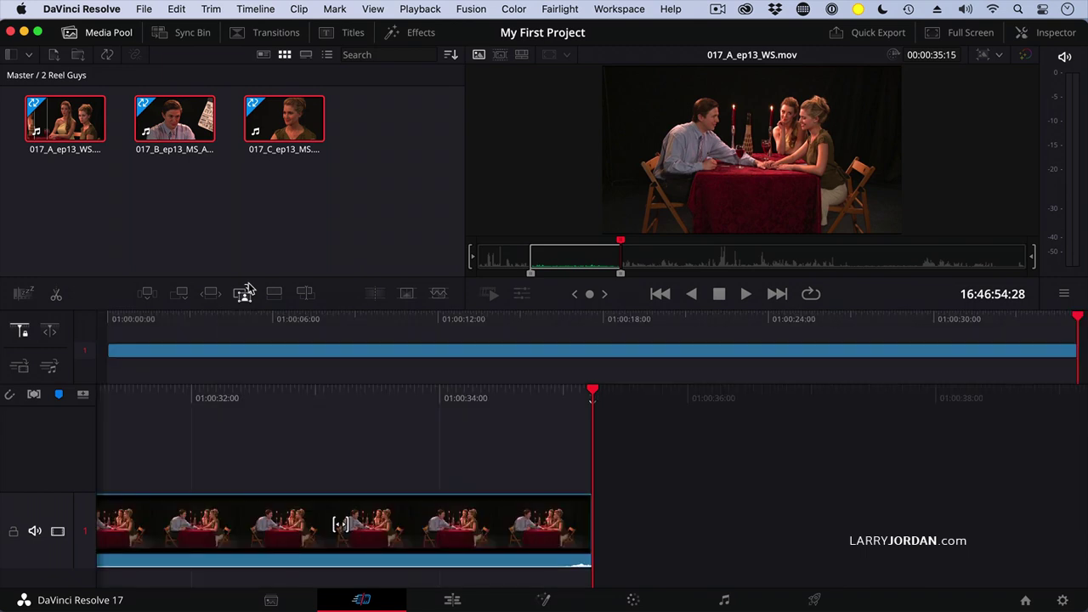
left_click_drag(382, 318, 221, 390)
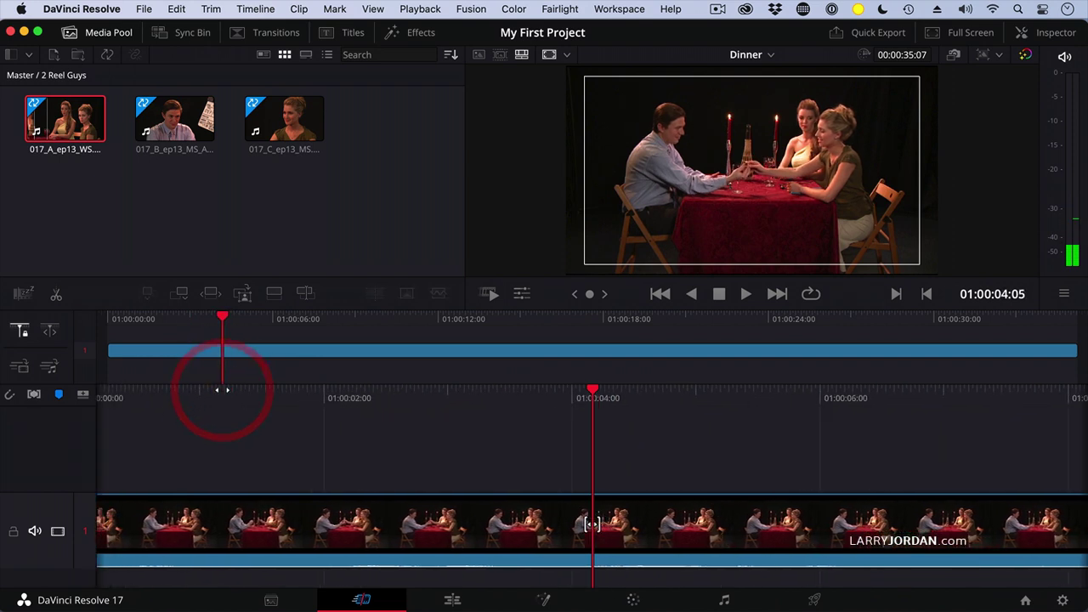
- In Sync Bin, place a Camera 2 close-up of the woman on track 2, starting about 3 seconds in
left_click(593, 522)
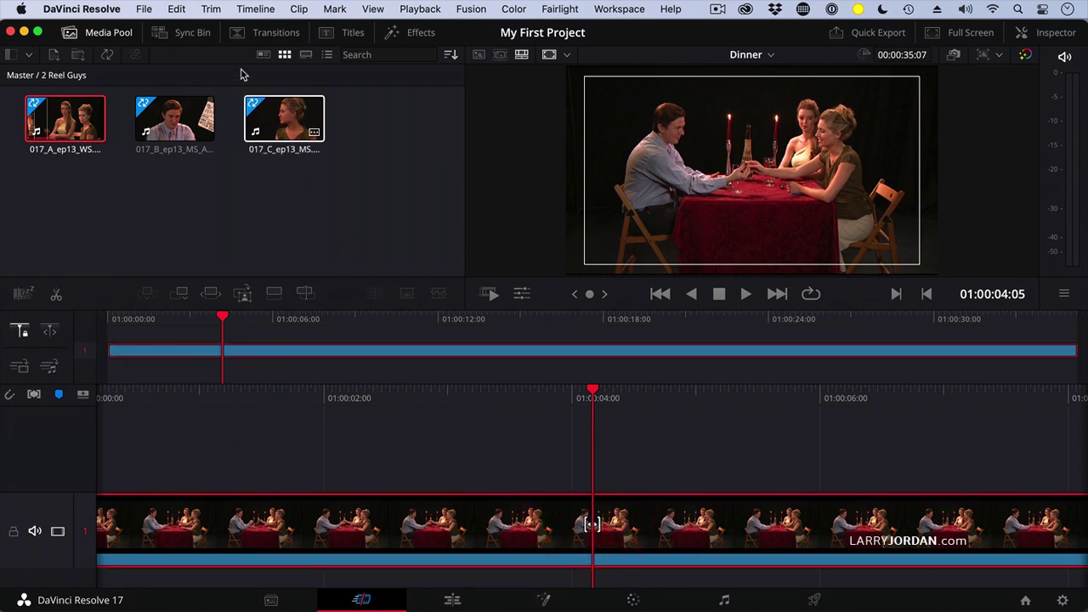
left_click(202, 33)
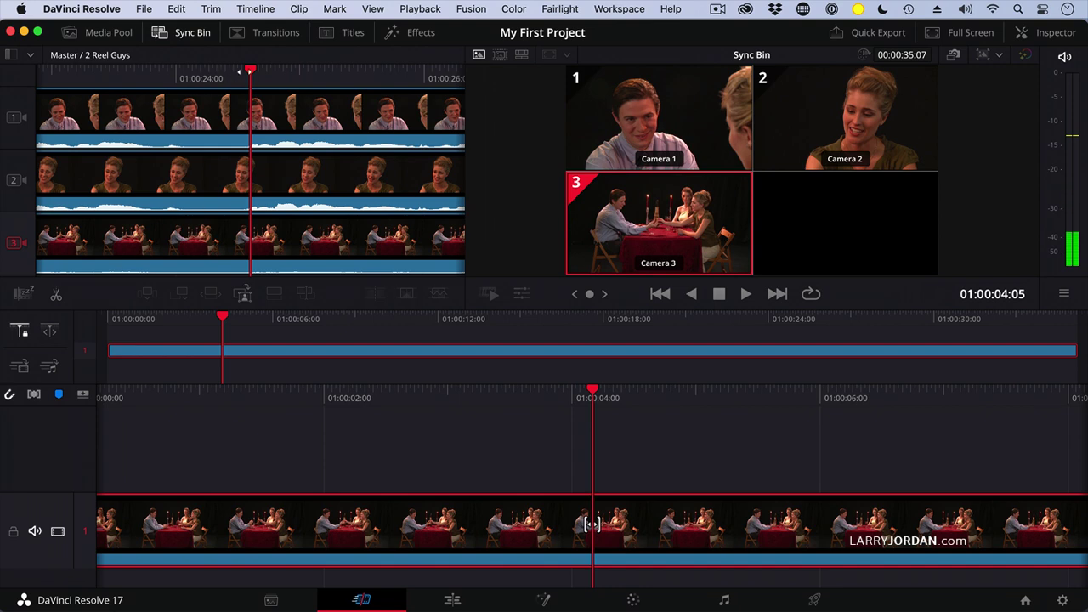
left_click_drag(592, 523, 610, 523)
left_click(299, 106)
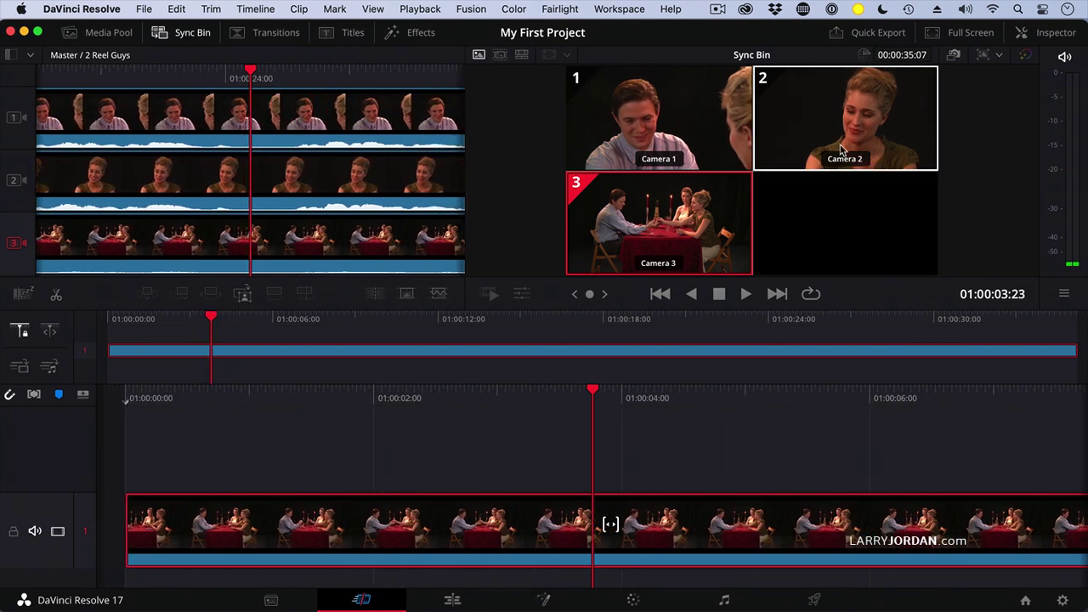
left_click(841, 151)
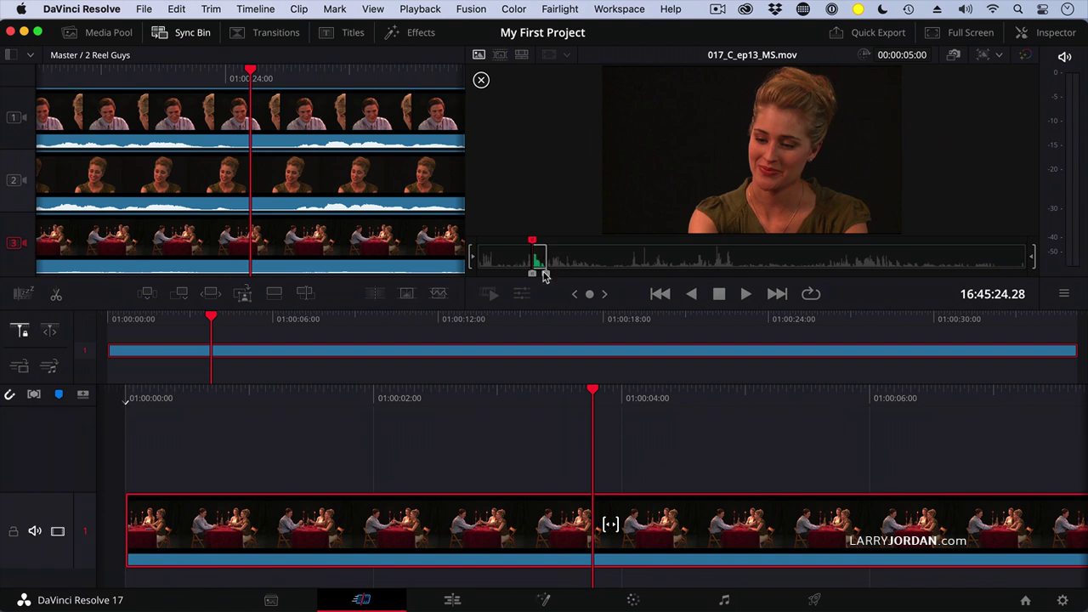
left_click_drag(545, 277, 539, 271)
left_click(274, 293)
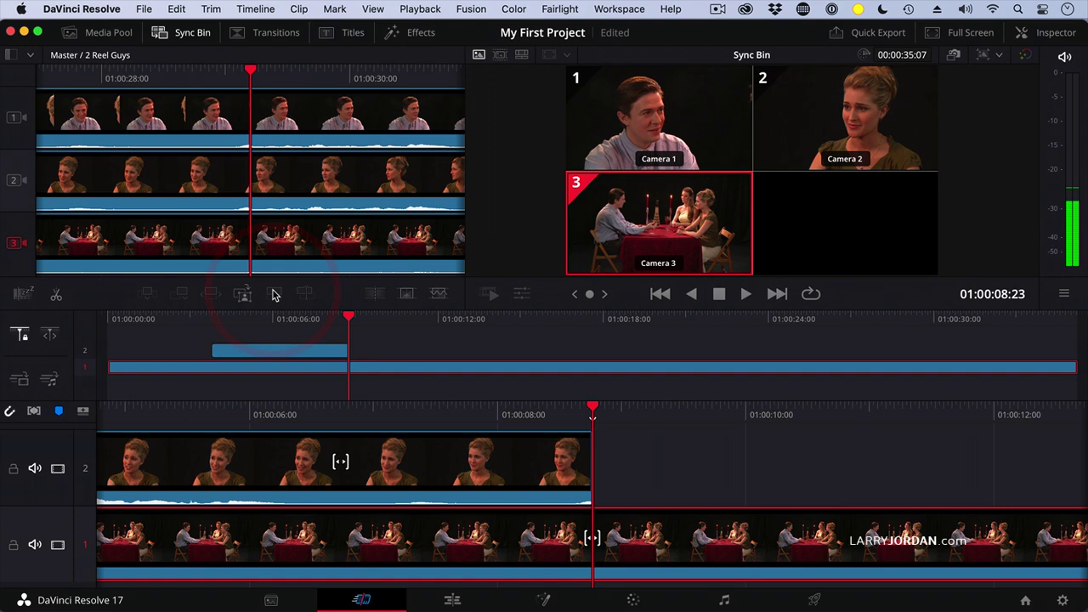
- Play back the edit from near the start to review the Camera 2 cutaway
left_click(195, 319)
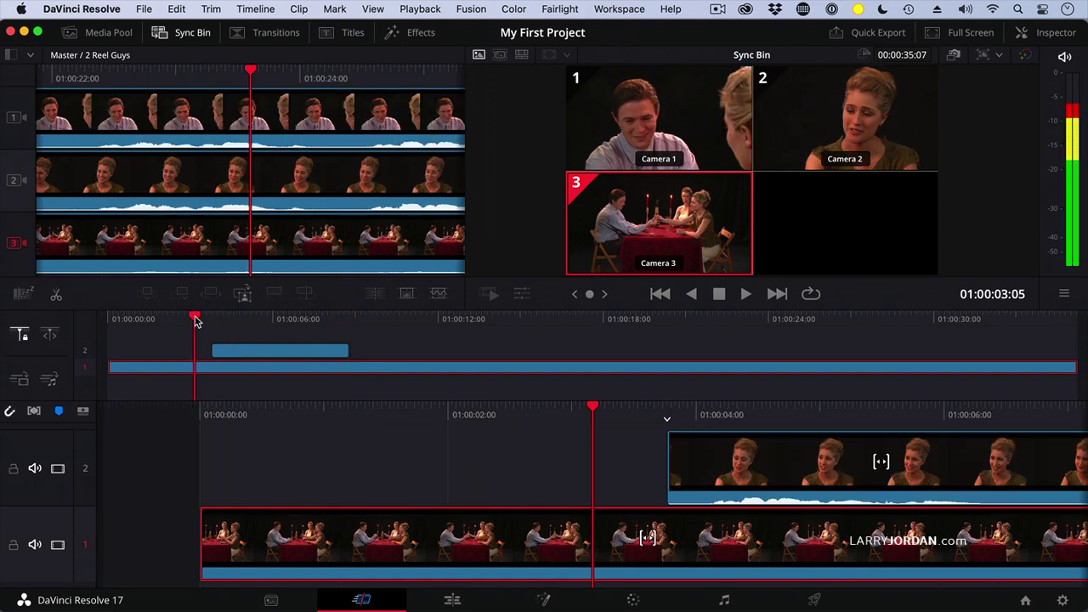
left_click(194, 319)
key("space")
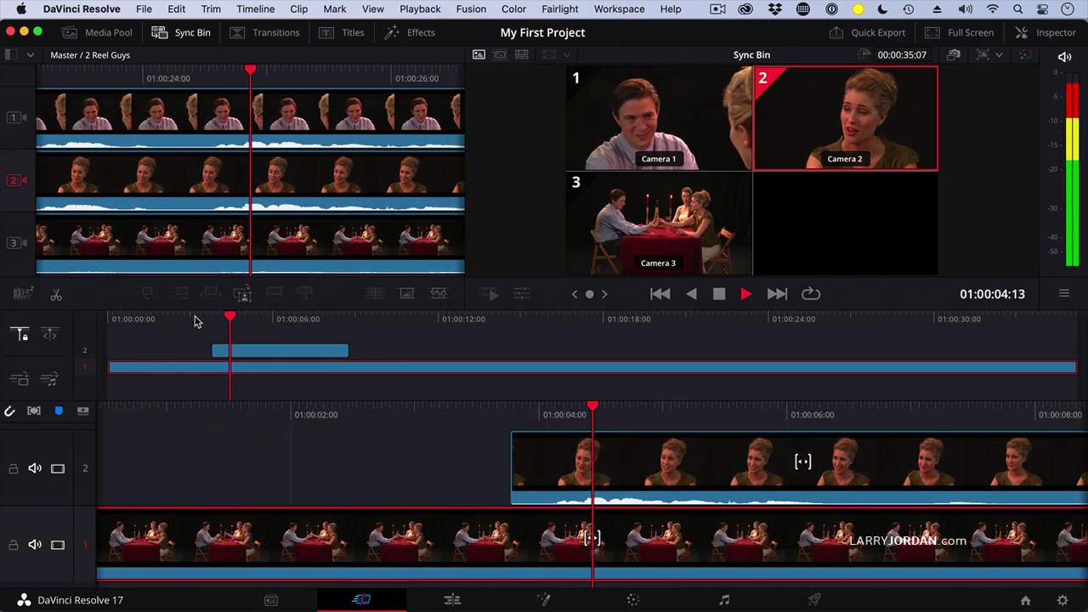
key("space")
left_click(163, 318)
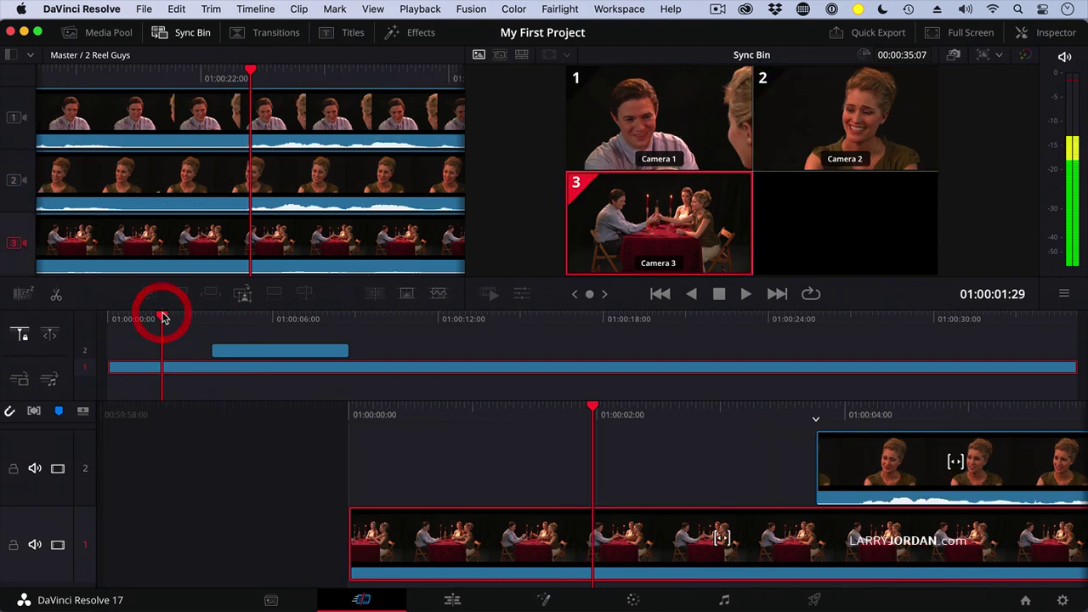
key("space")
key("space")
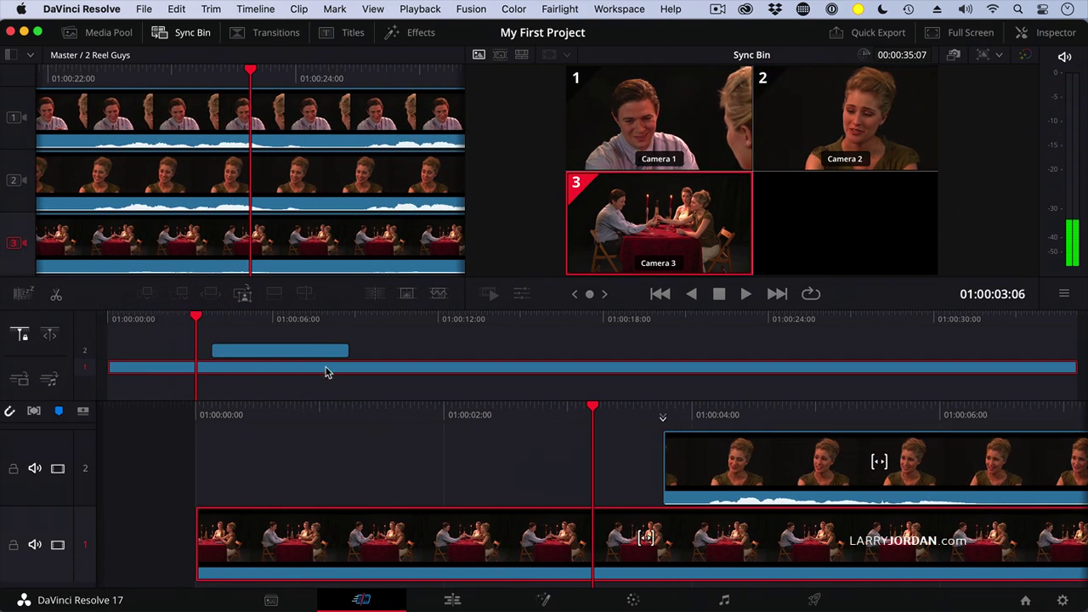
key("space")
key("2")
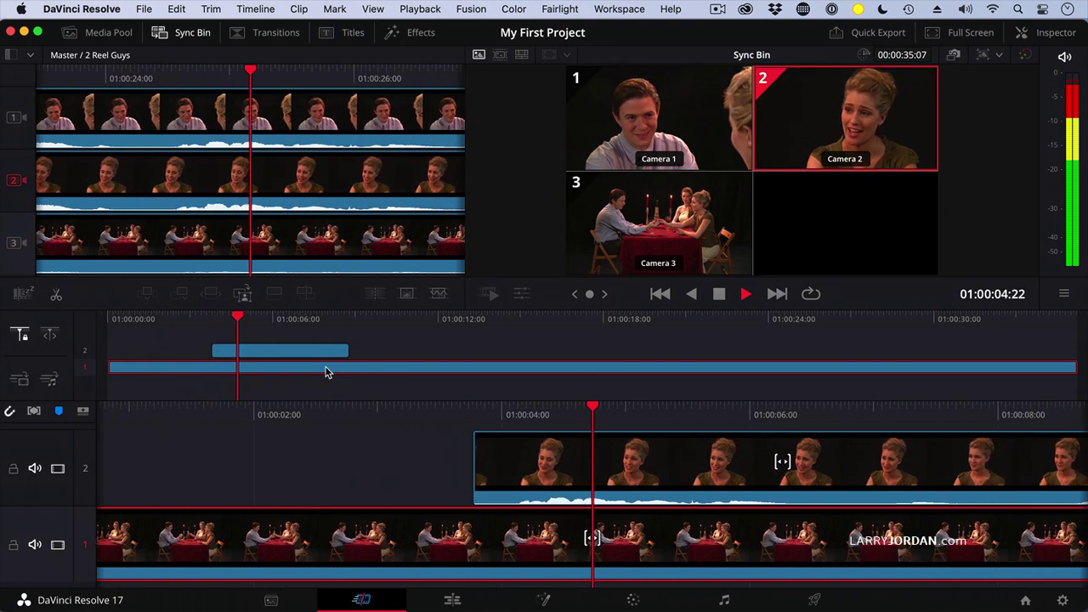
- Place the man's Camera 1 close-up on track 3 and trim its end to match the V2 clip
key("space")
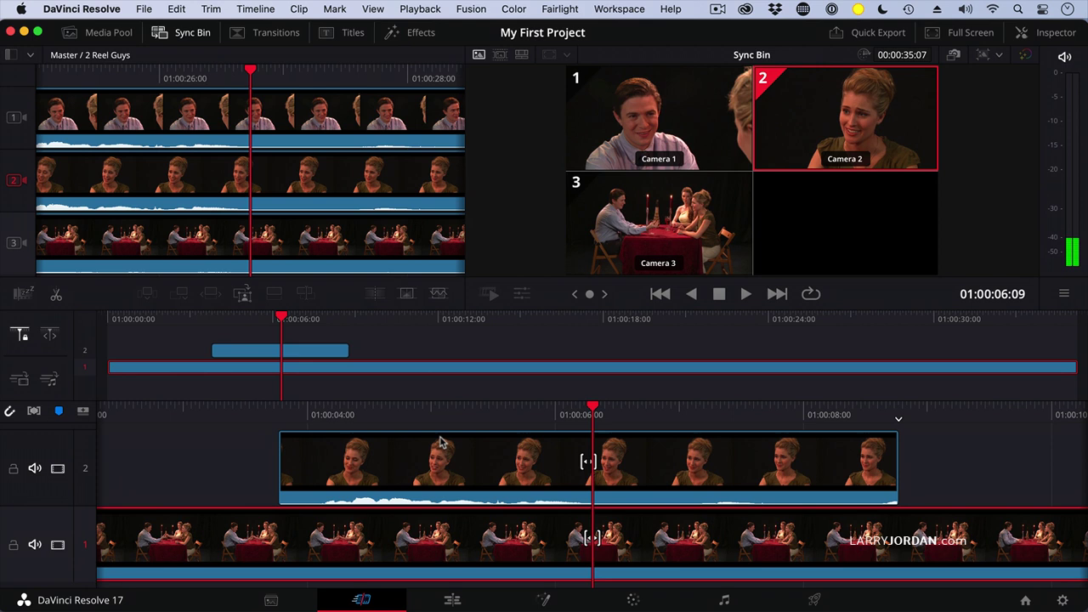
left_click(574, 460)
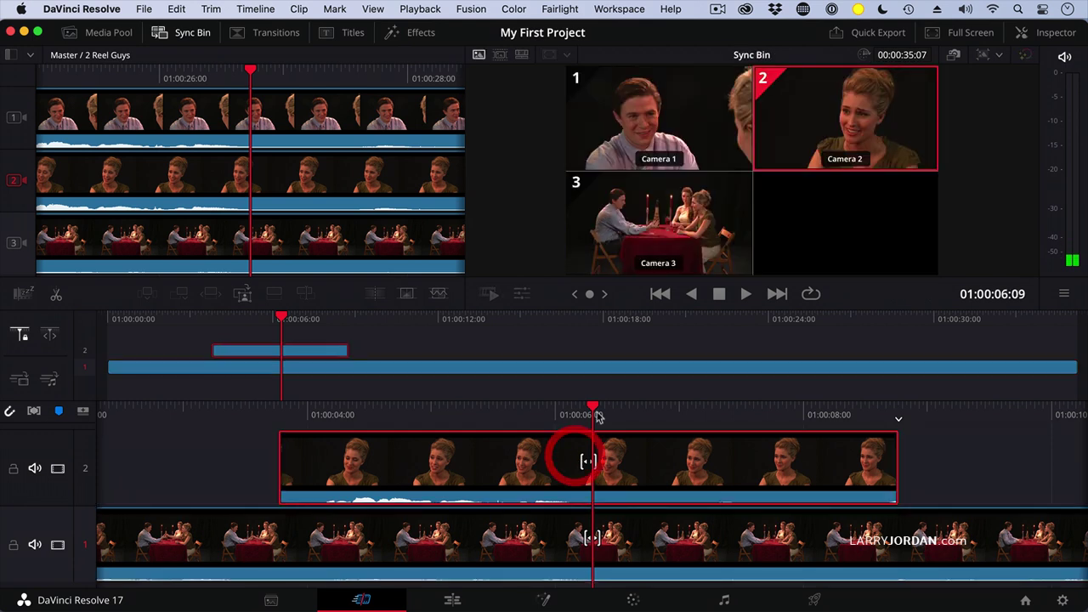
left_click(669, 132)
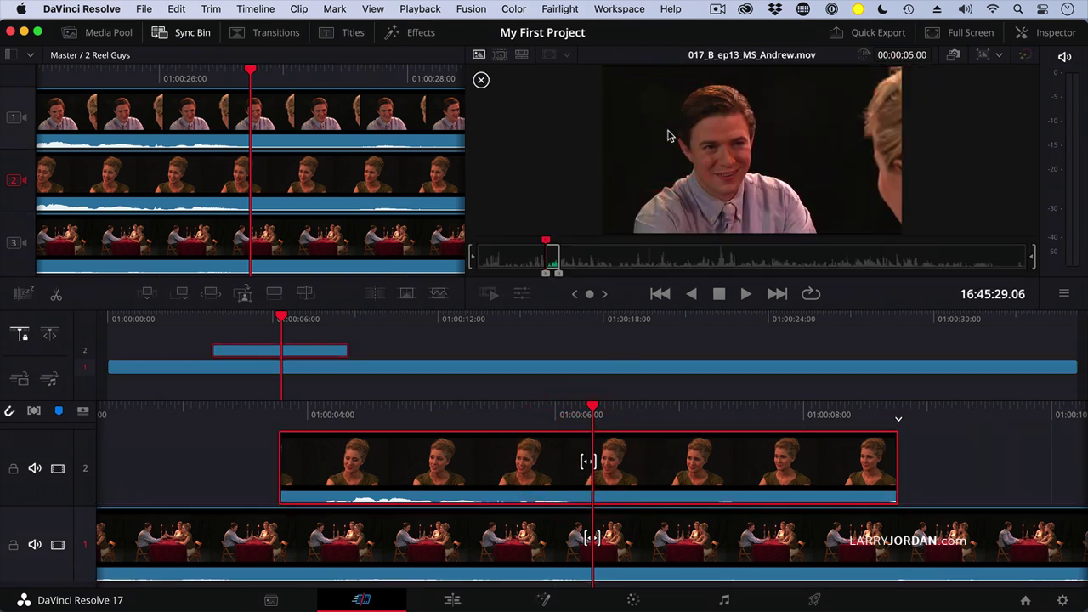
left_click(276, 294)
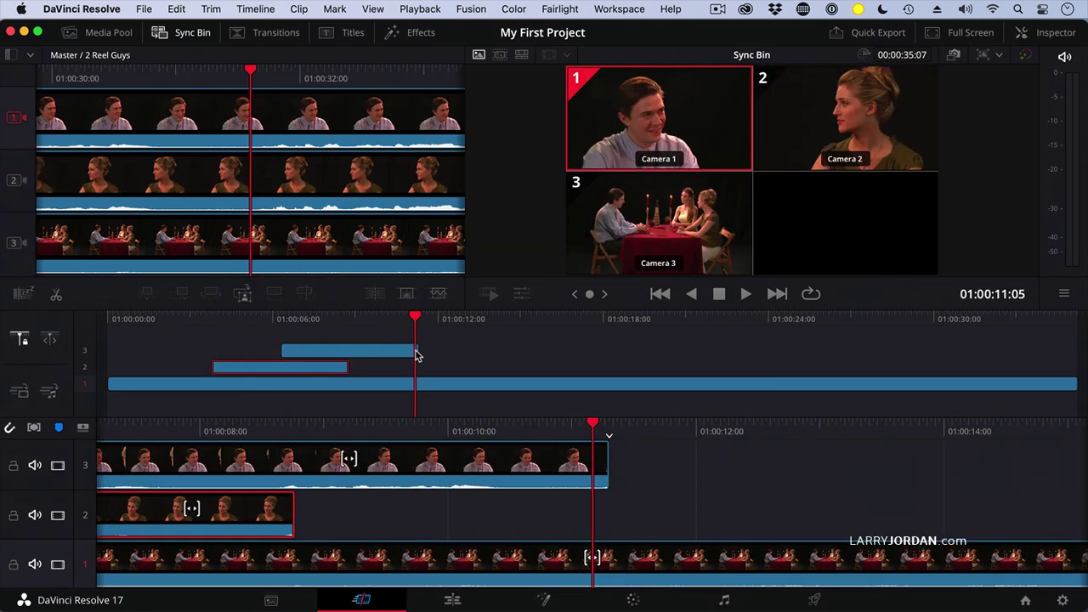
left_click_drag(416, 353, 333, 350)
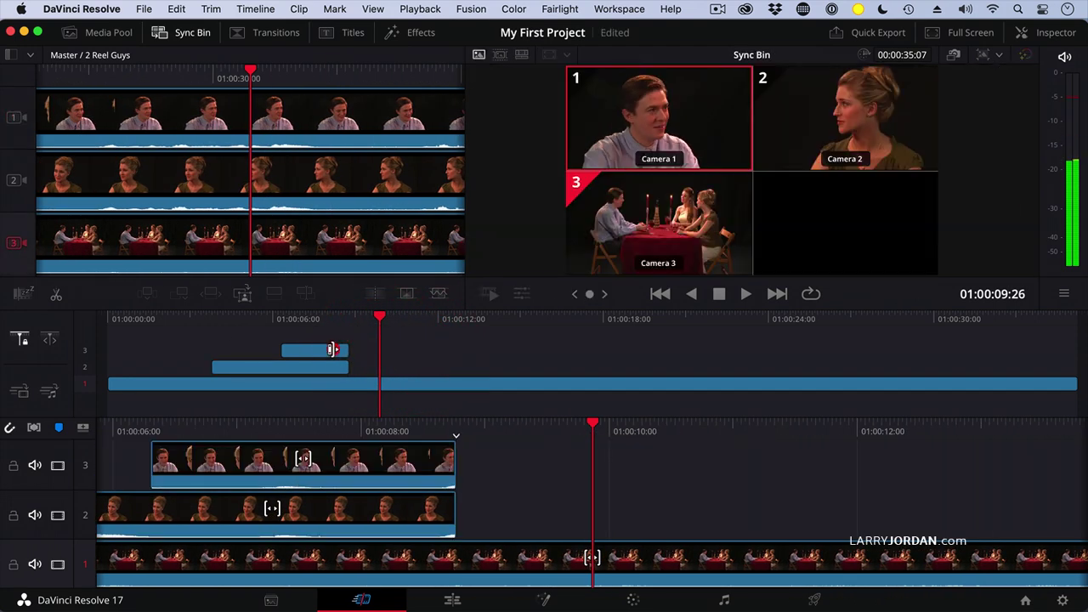
- Play the stacked edit from near the start to review both close-ups
left_click(163, 319)
key("space")
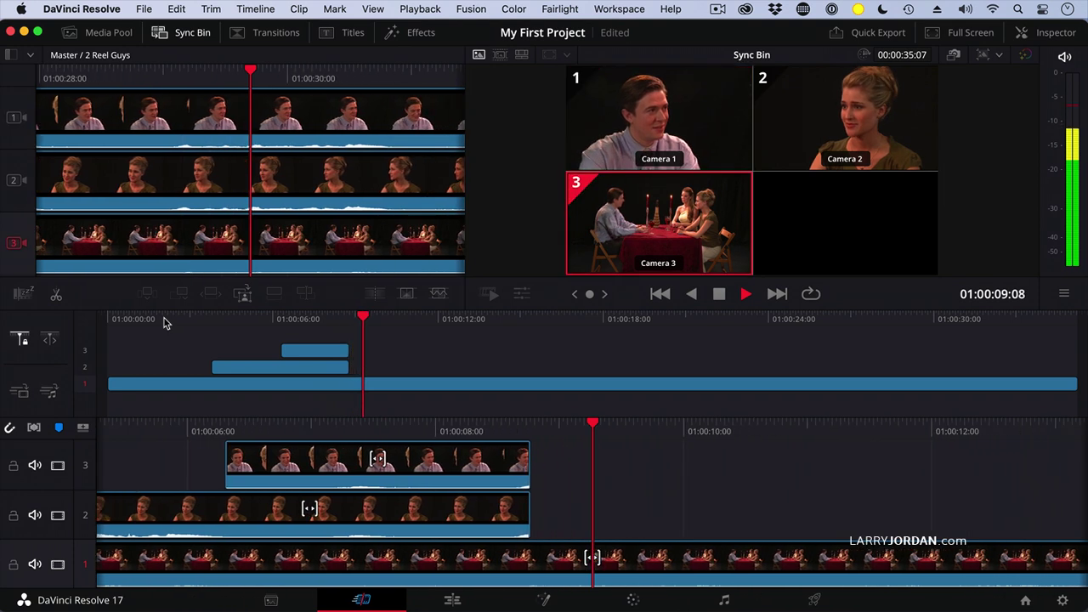
key("space")
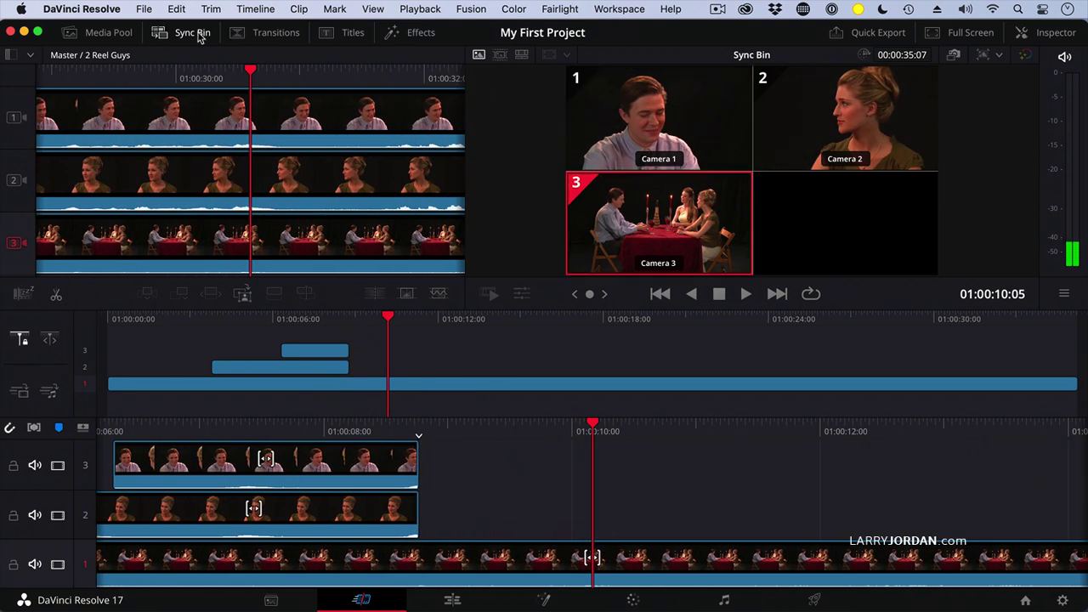
- Return to the Media Pool and play the Dinner edit from near the start to review the cuts
left_click(115, 33)
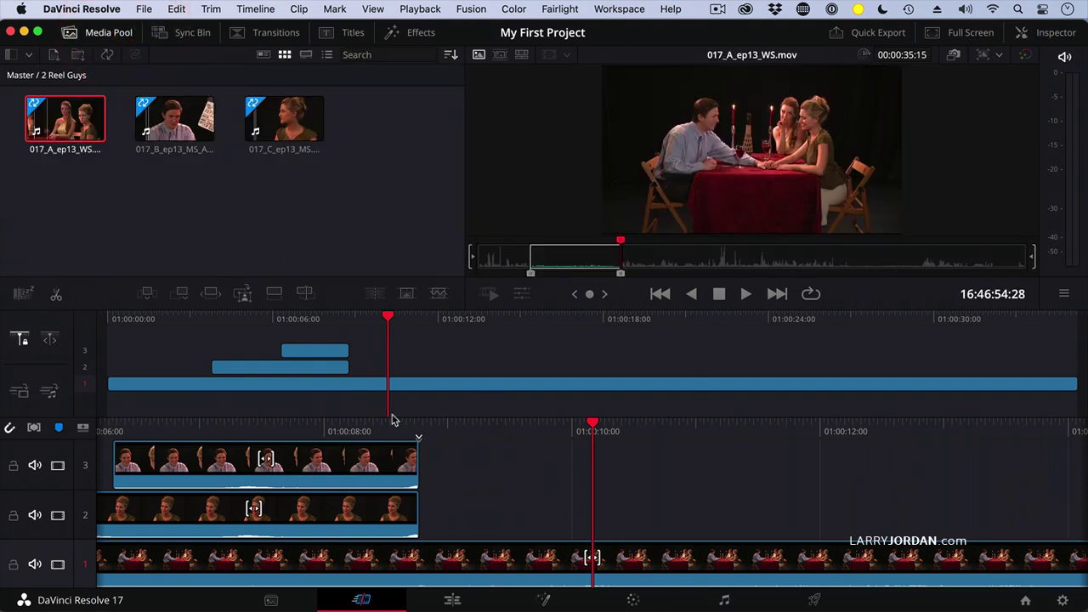
left_click(175, 317)
key("space")
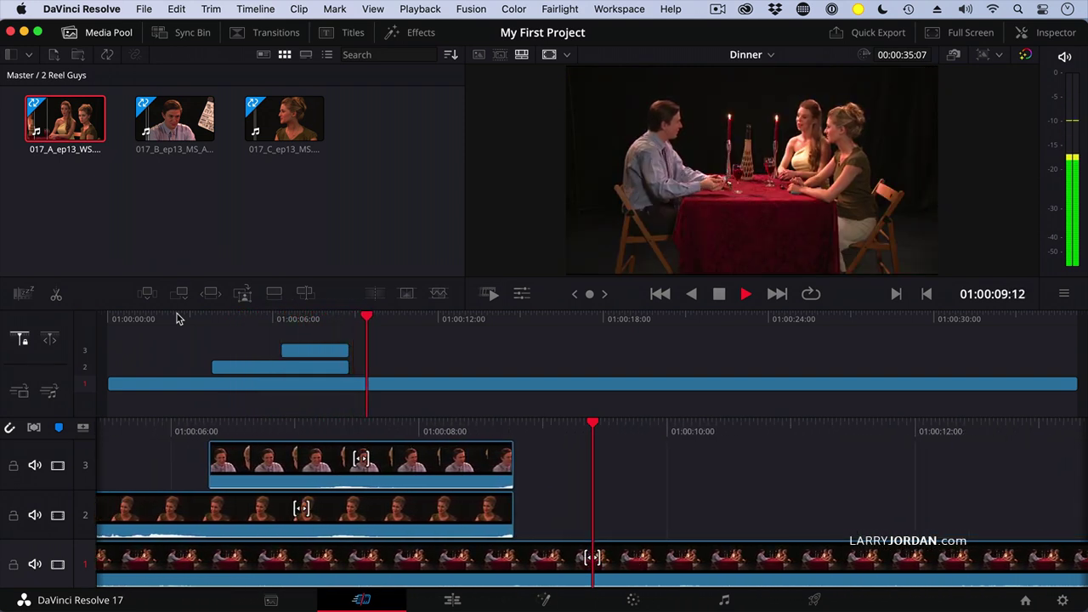
key("space")
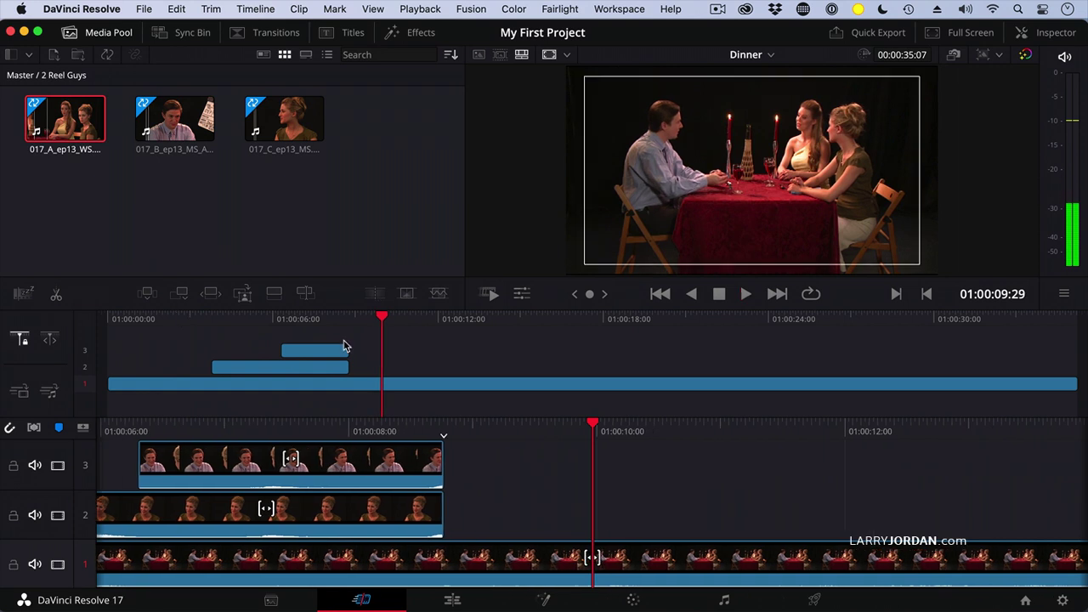